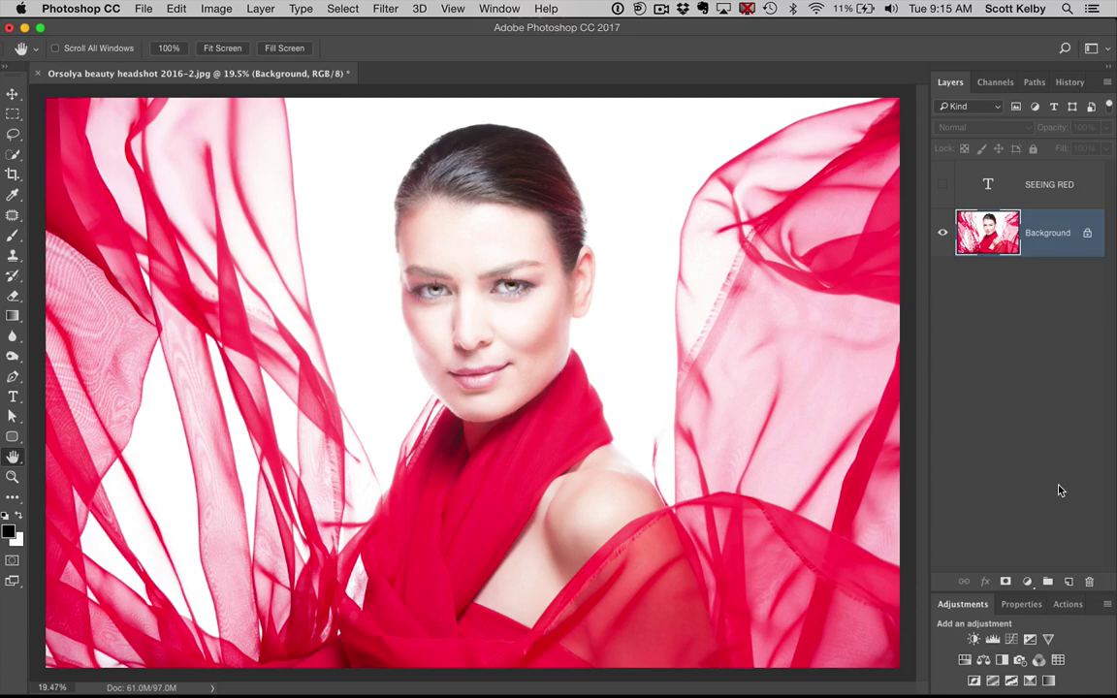
Step: Check that the foreground colour is still black, then switch to the Hand tool (H) and open the Edit menu
click(9, 532)
drag(971, 187, 593, 187)
click(617, 246)
key(h)
click(175, 9)
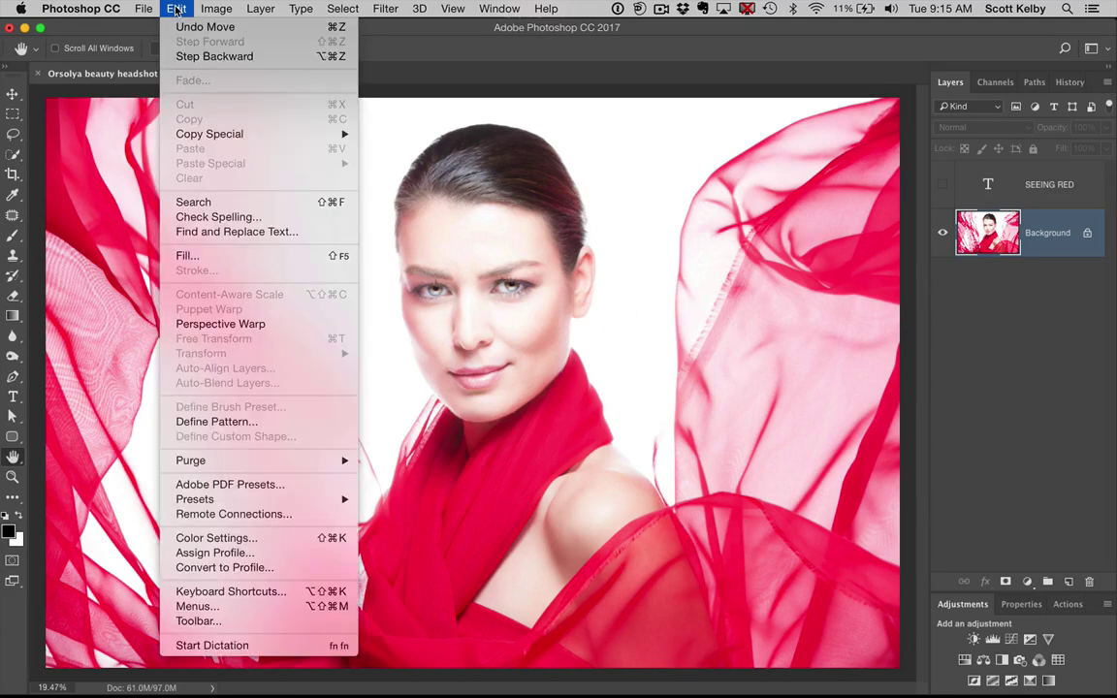
Step: Assign N as the Tools shortcut for Foreground Color Picker and save the change
click(280, 593)
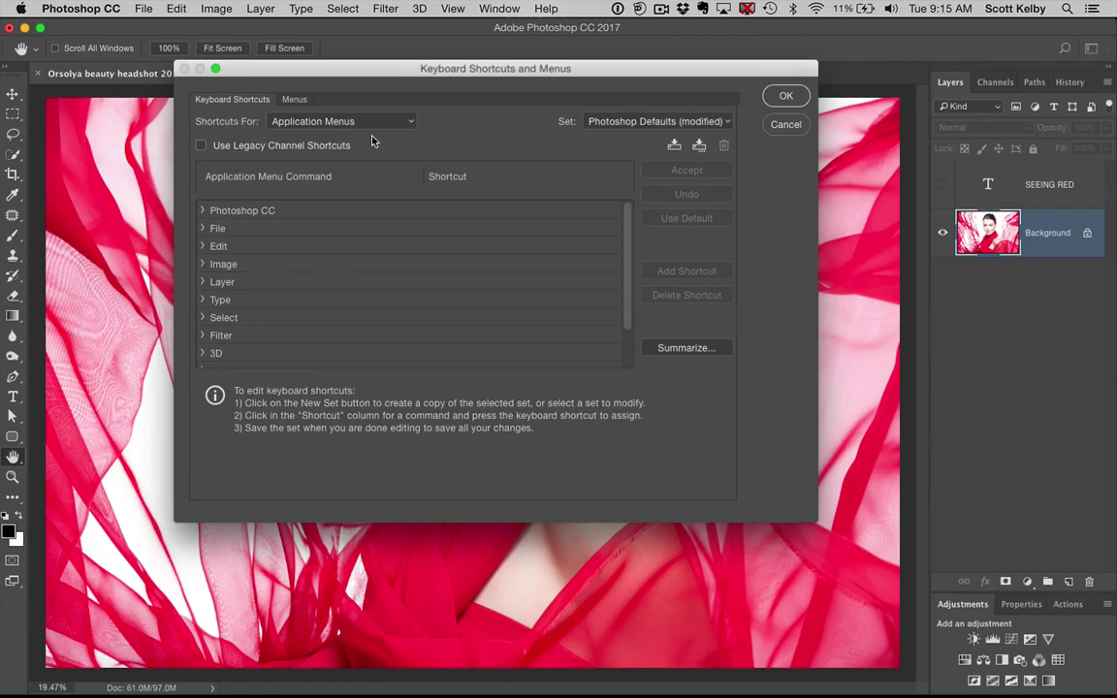
click(405, 122)
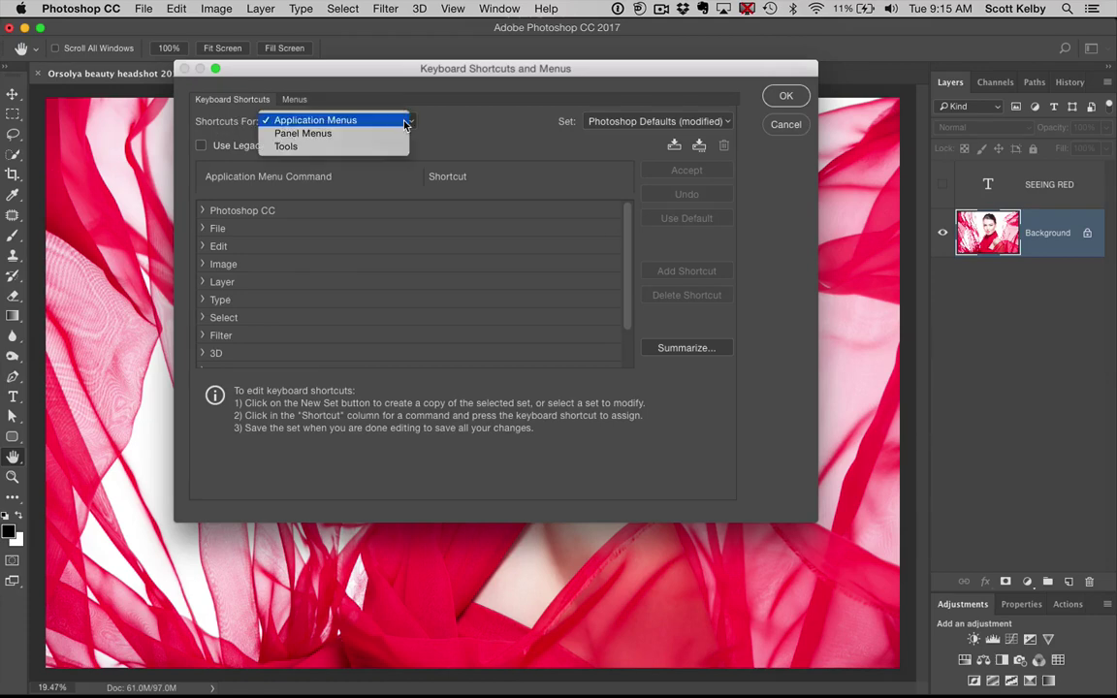
click(402, 146)
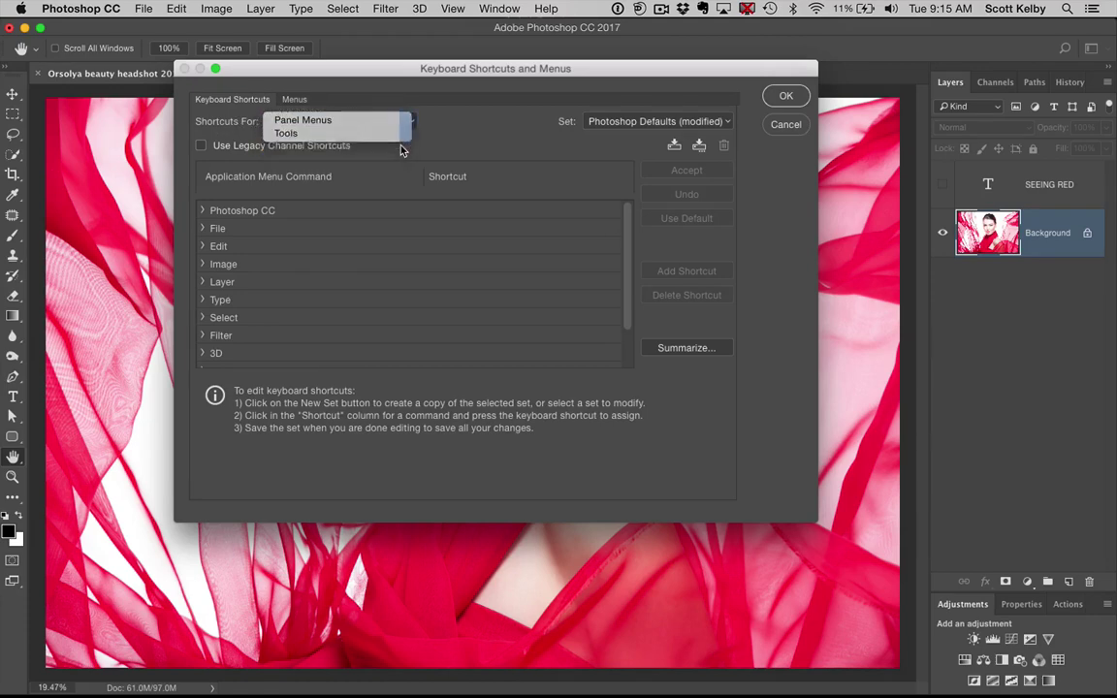
drag(626, 215, 627, 355)
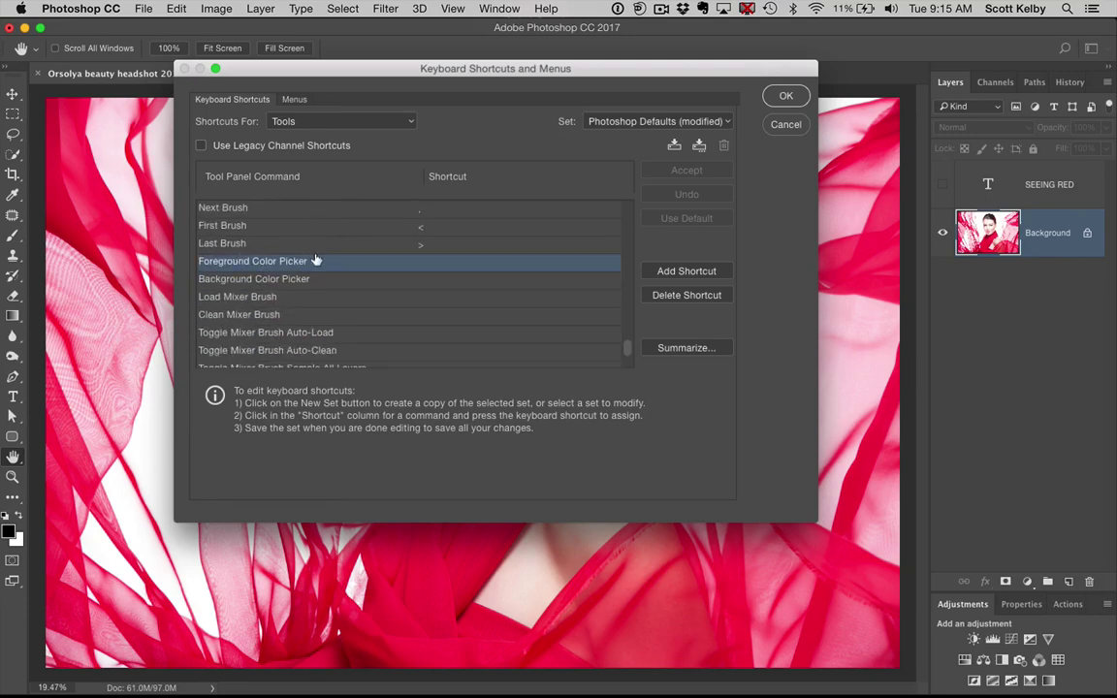
click(394, 262)
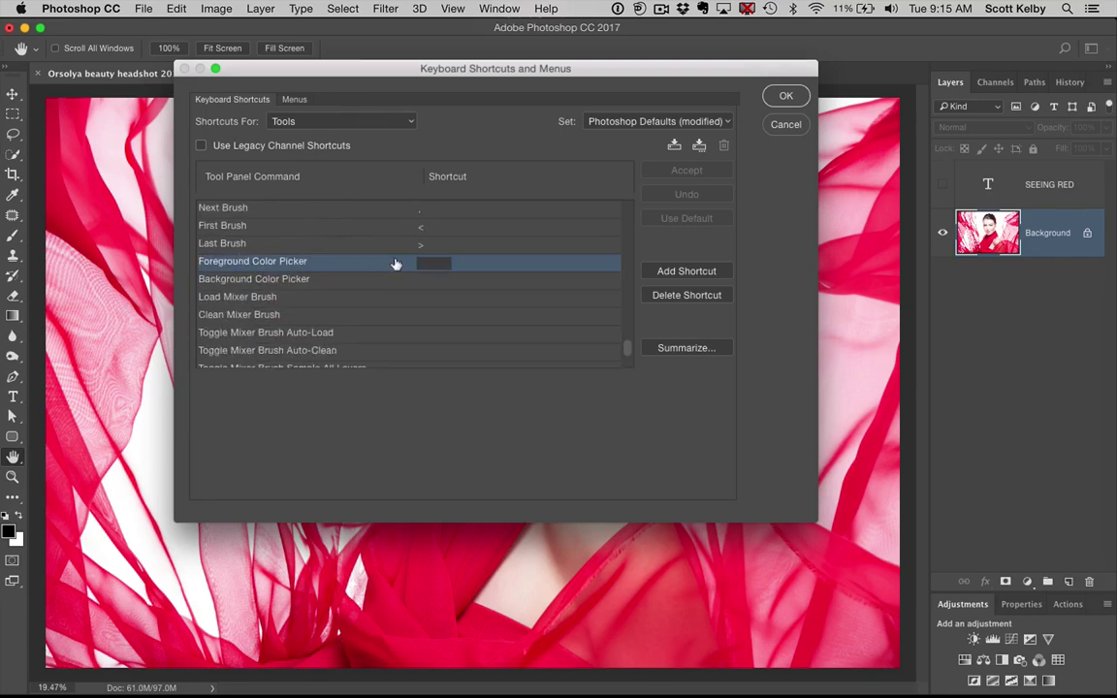
key(n)
click(788, 98)
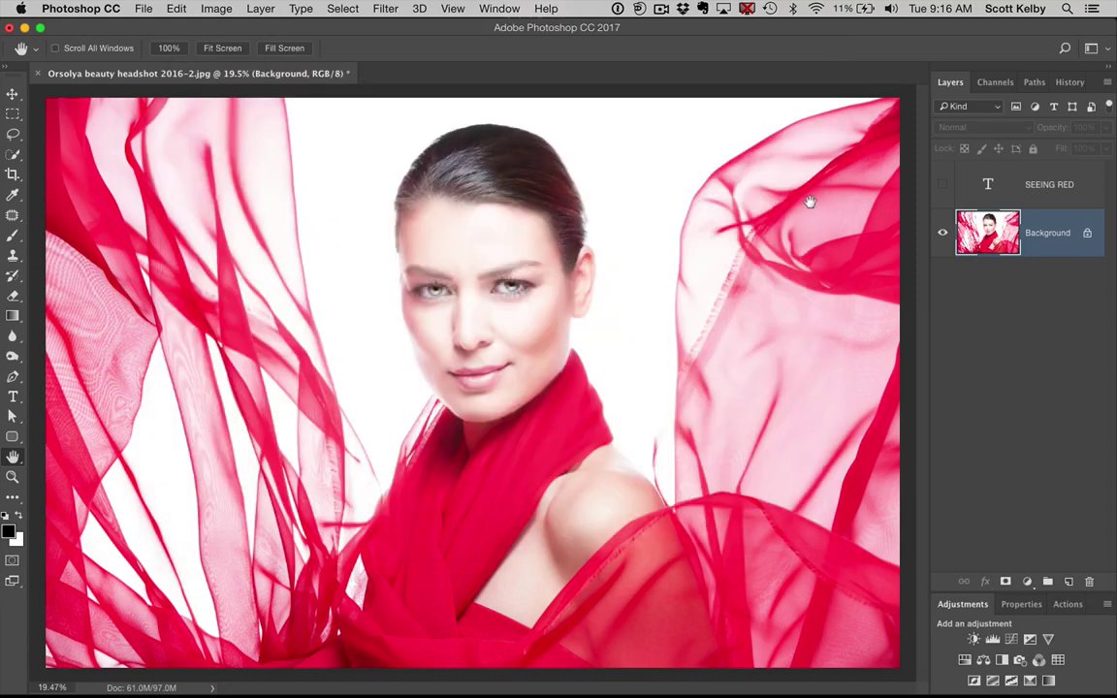
key(n)
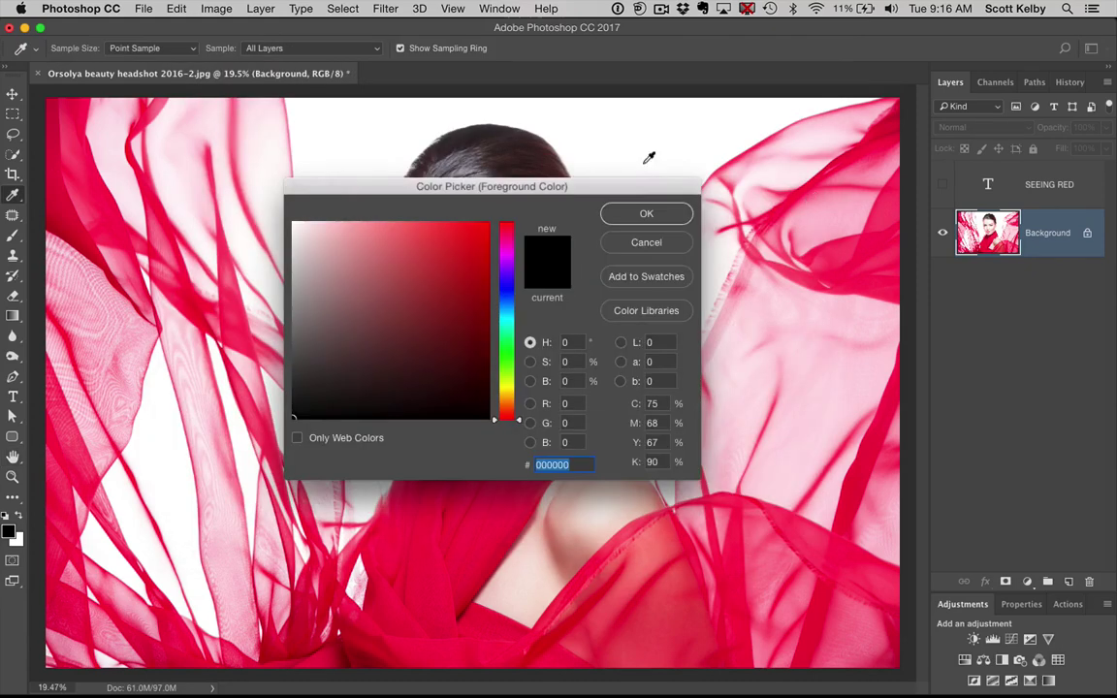
click(650, 241)
key(h)
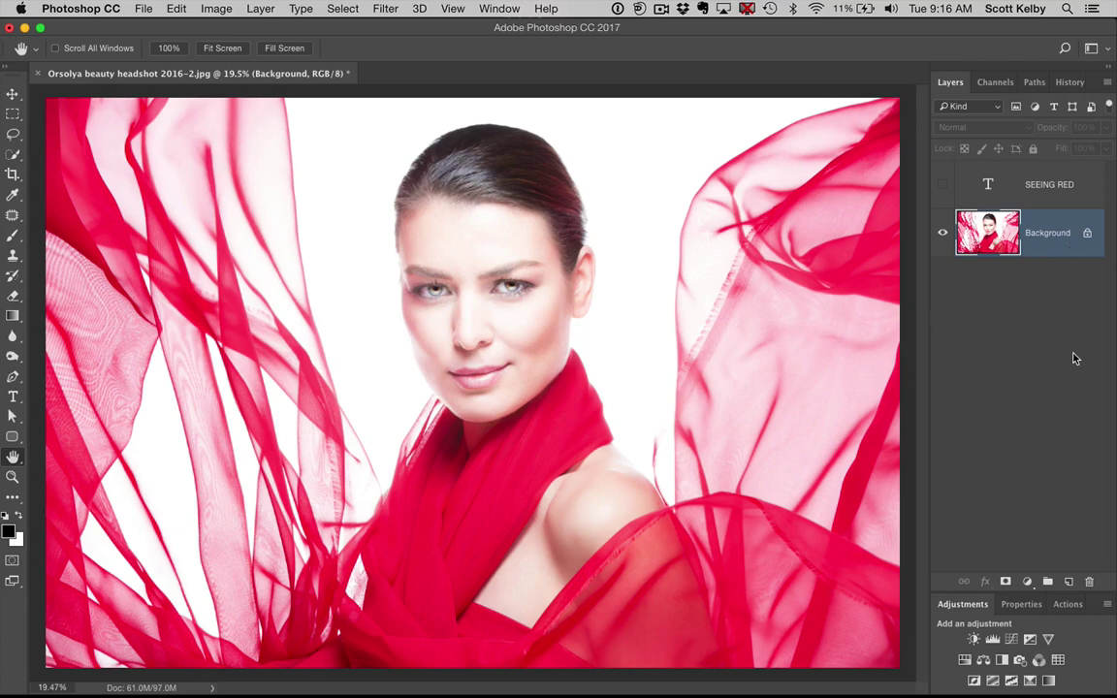
Step: Unlock the Background into Layer 0 and show the white SEEING RED type layer
click(1088, 233)
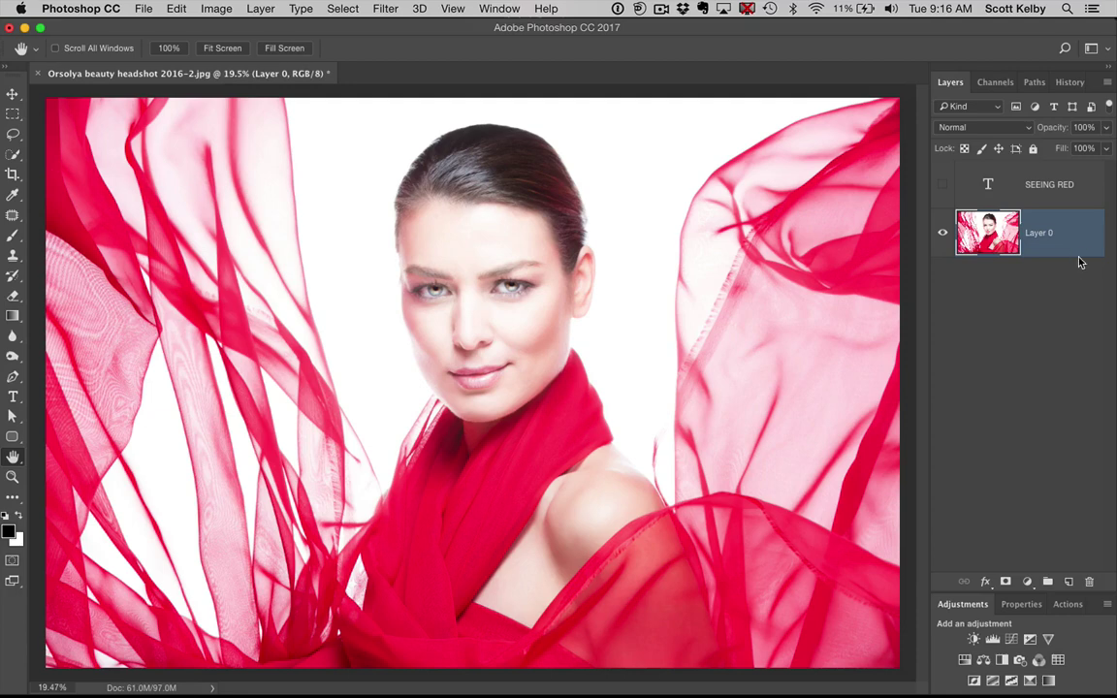
click(1031, 183)
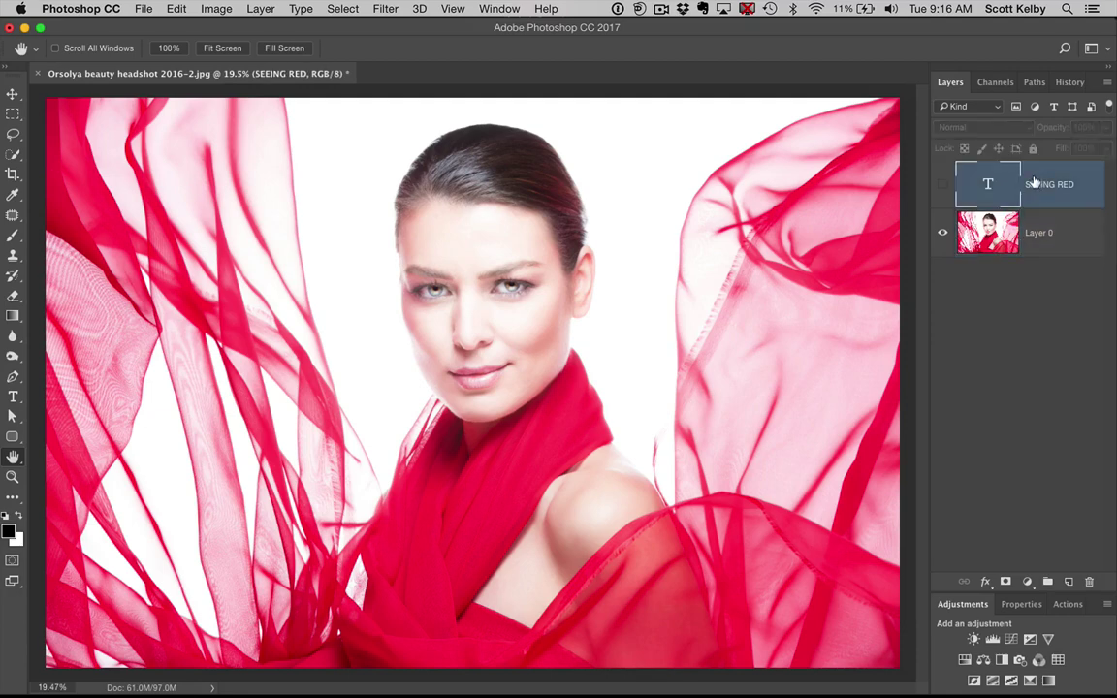
click(944, 183)
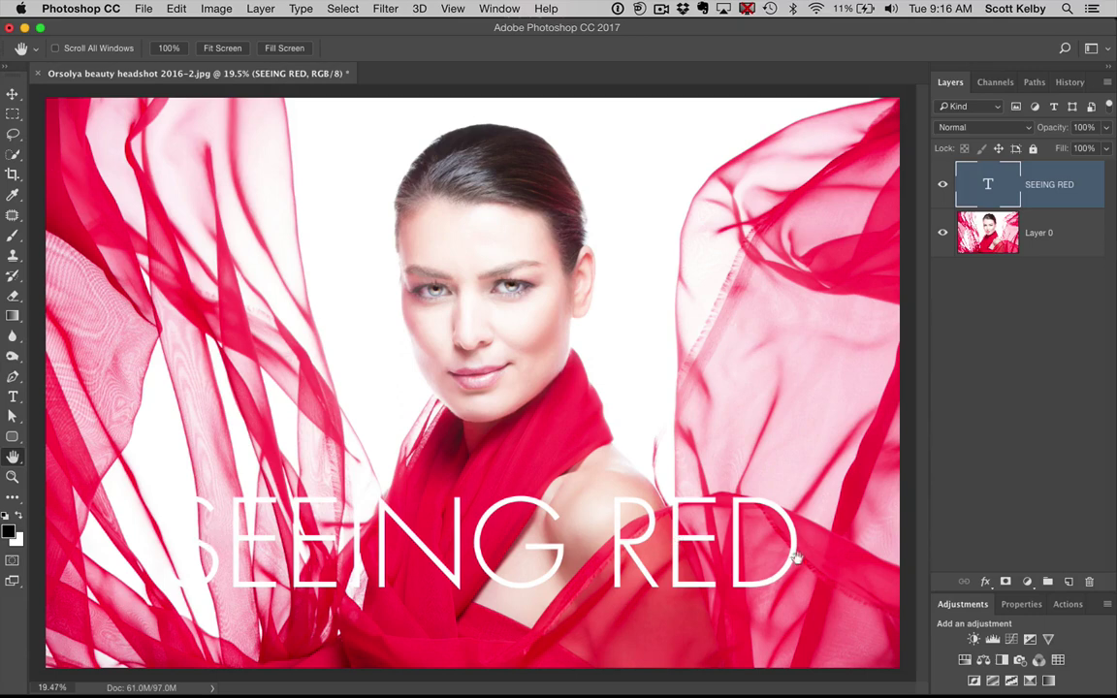
click(985, 581)
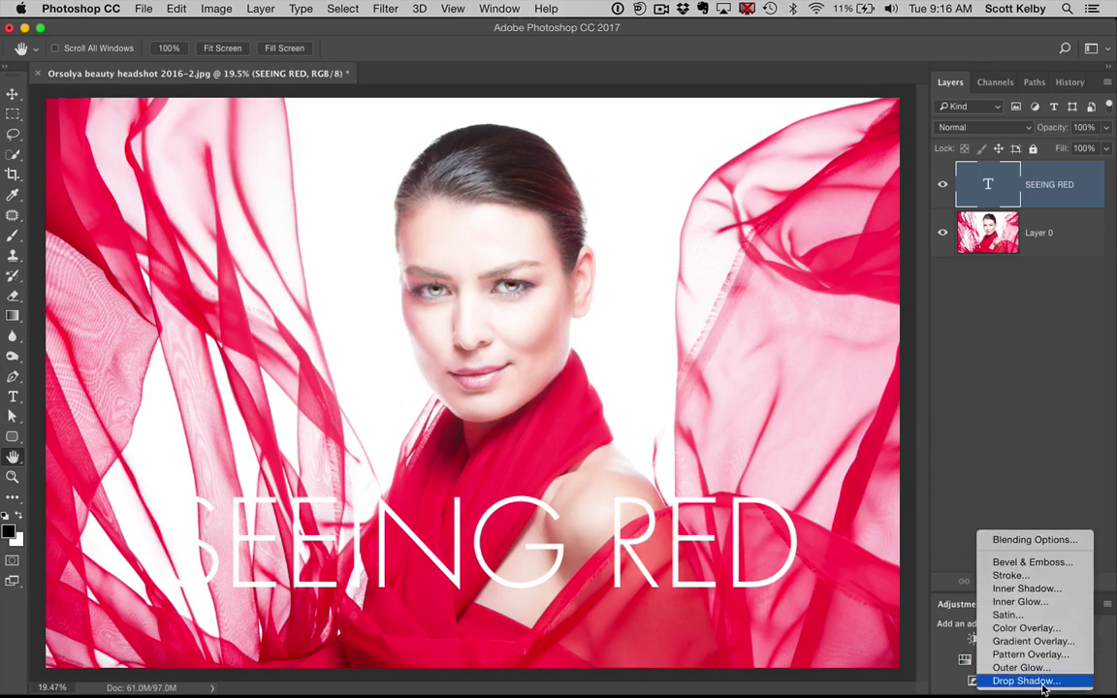
click(1044, 684)
drag(825, 213, 832, 97)
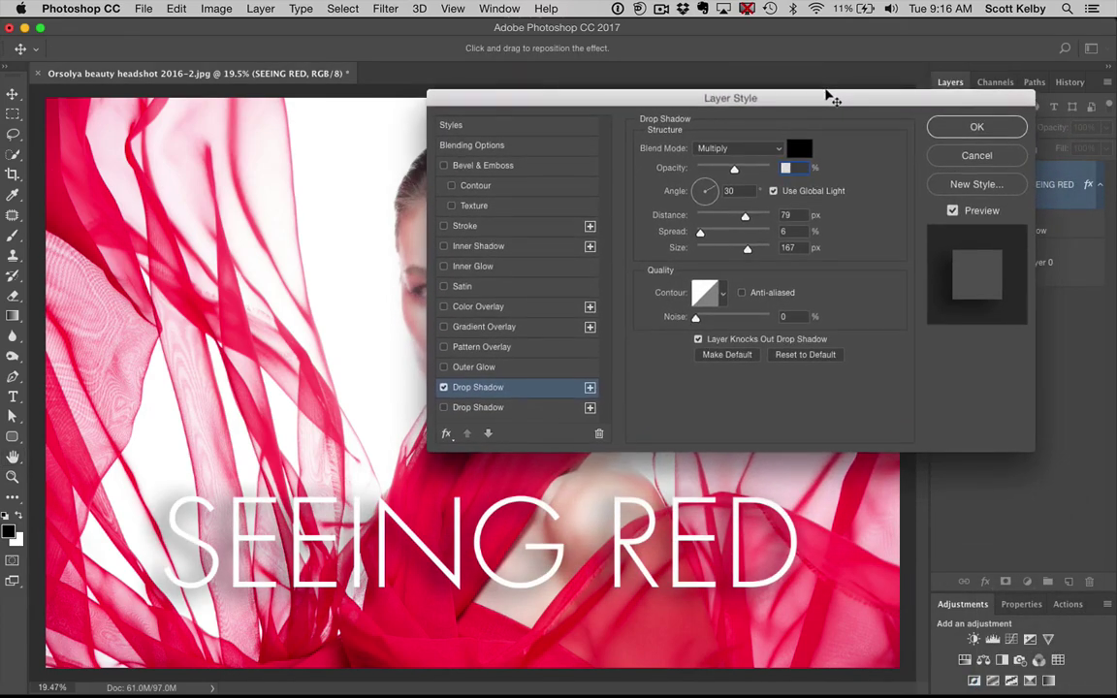
drag(746, 251, 706, 251)
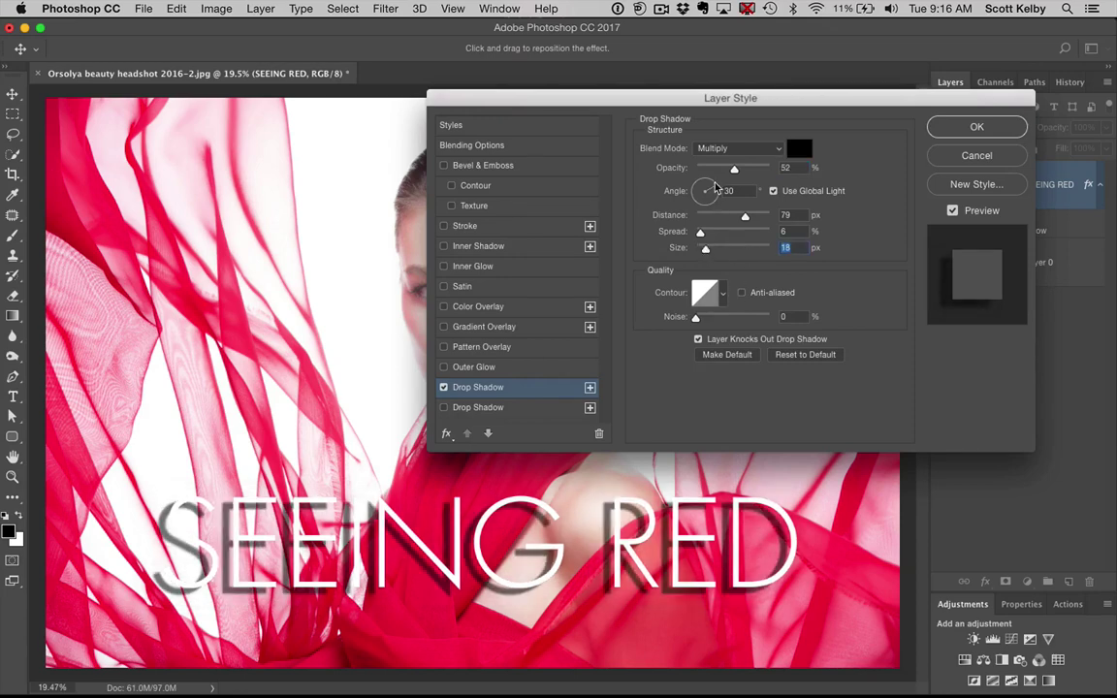
drag(713, 191, 705, 191)
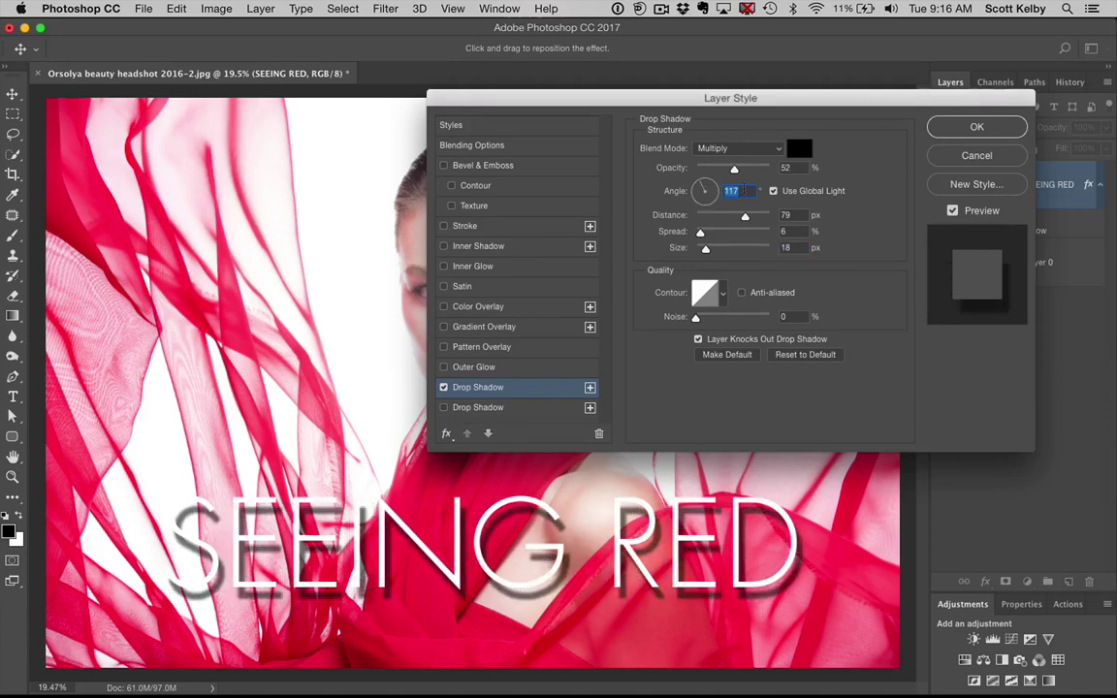
mouse_move(745, 216)
mouse_down()
mouse_move(713, 218)
mouse_move(734, 220)
mouse_up()
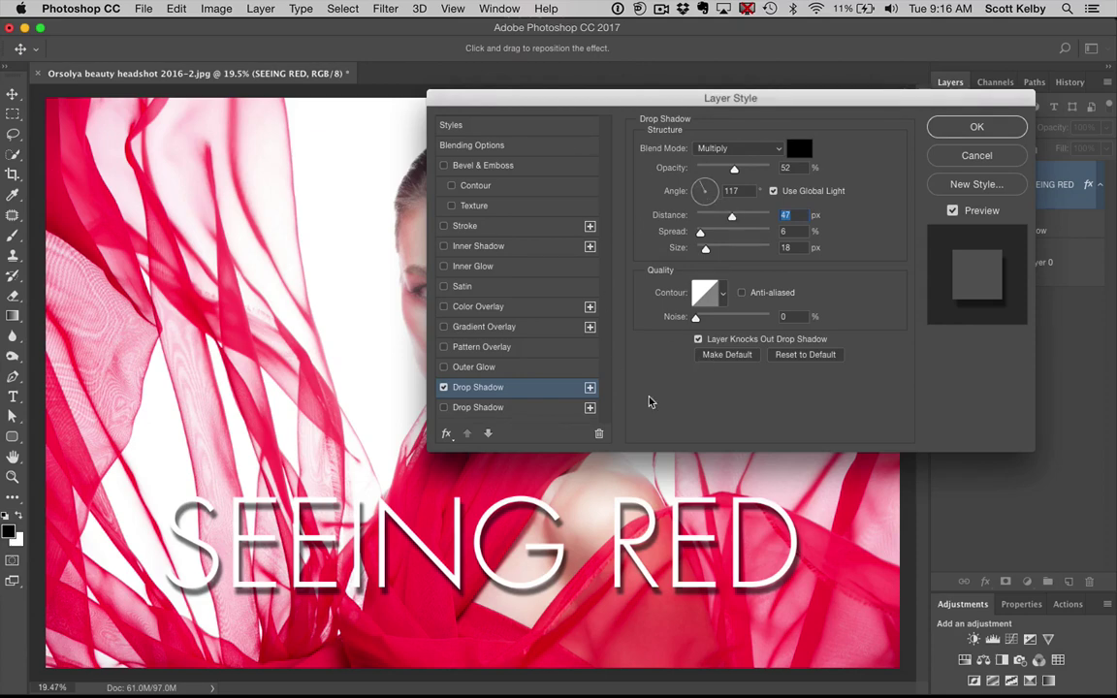
mouse_move(361, 504)
mouse_down()
mouse_move(318, 458)
mouse_move(415, 559)
mouse_move(339, 563)
mouse_move(426, 597)
mouse_move(397, 582)
mouse_move(360, 521)
mouse_up()
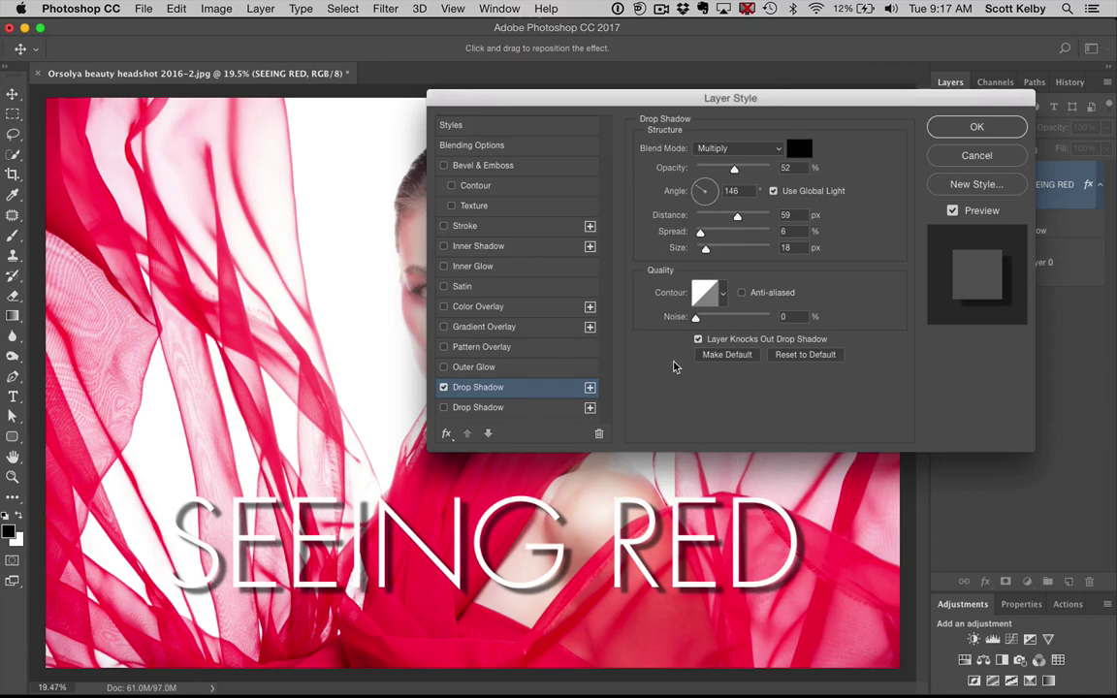
mouse_move(541, 590)
mouse_down()
mouse_move(550, 589)
mouse_move(536, 585)
mouse_up()
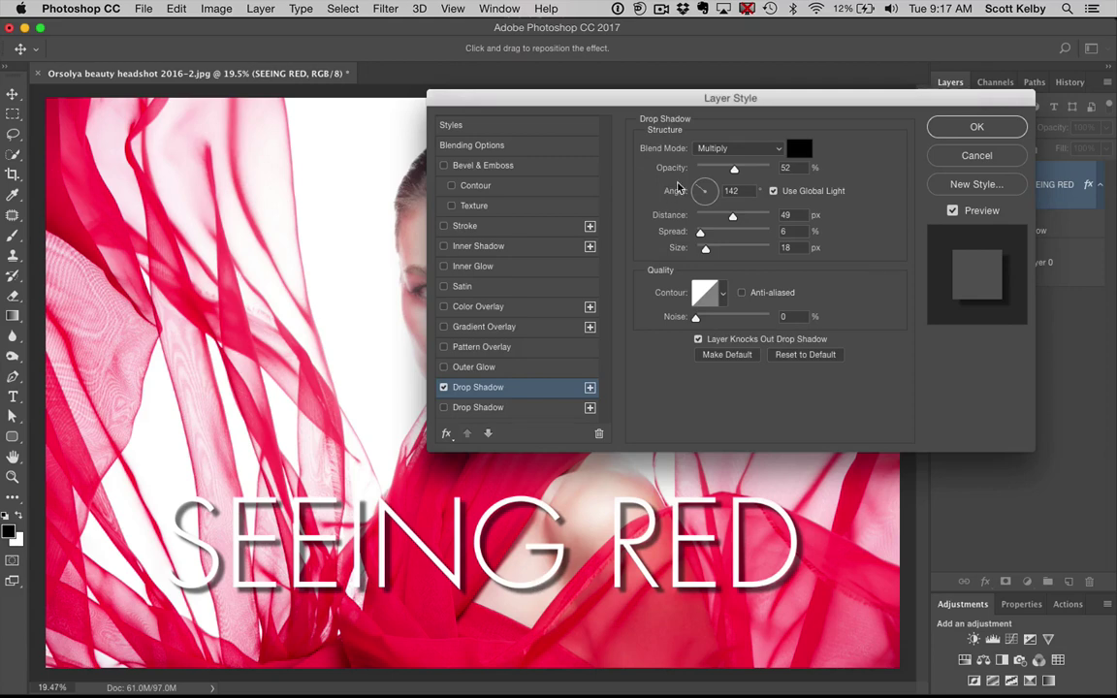
click(952, 158)
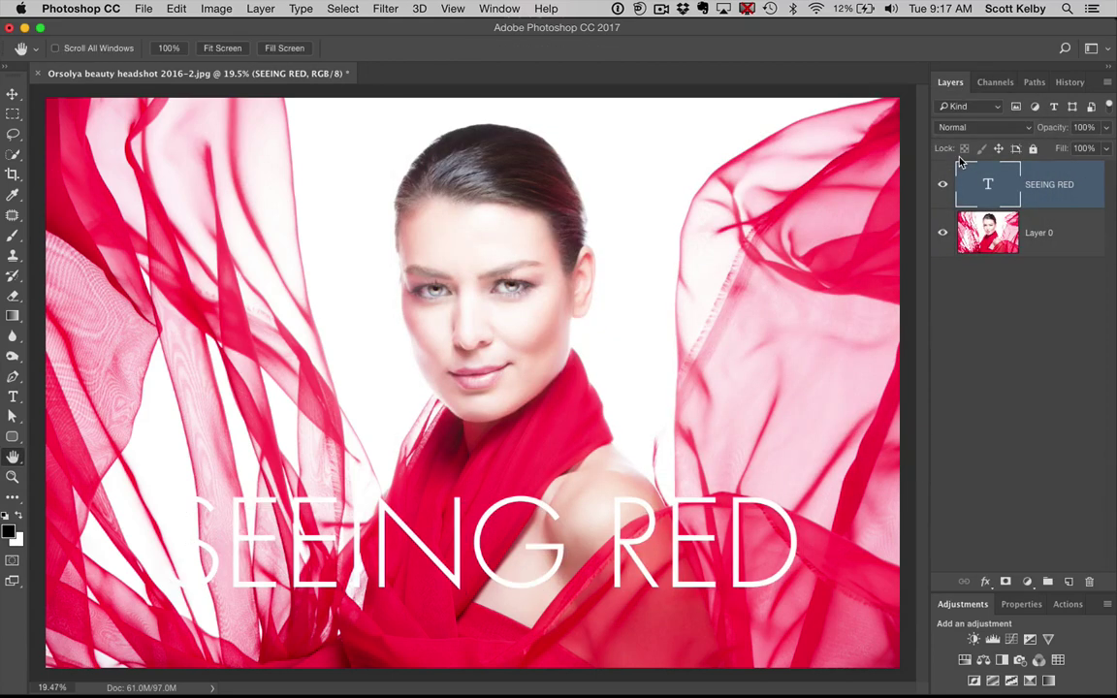
key(super+minus)
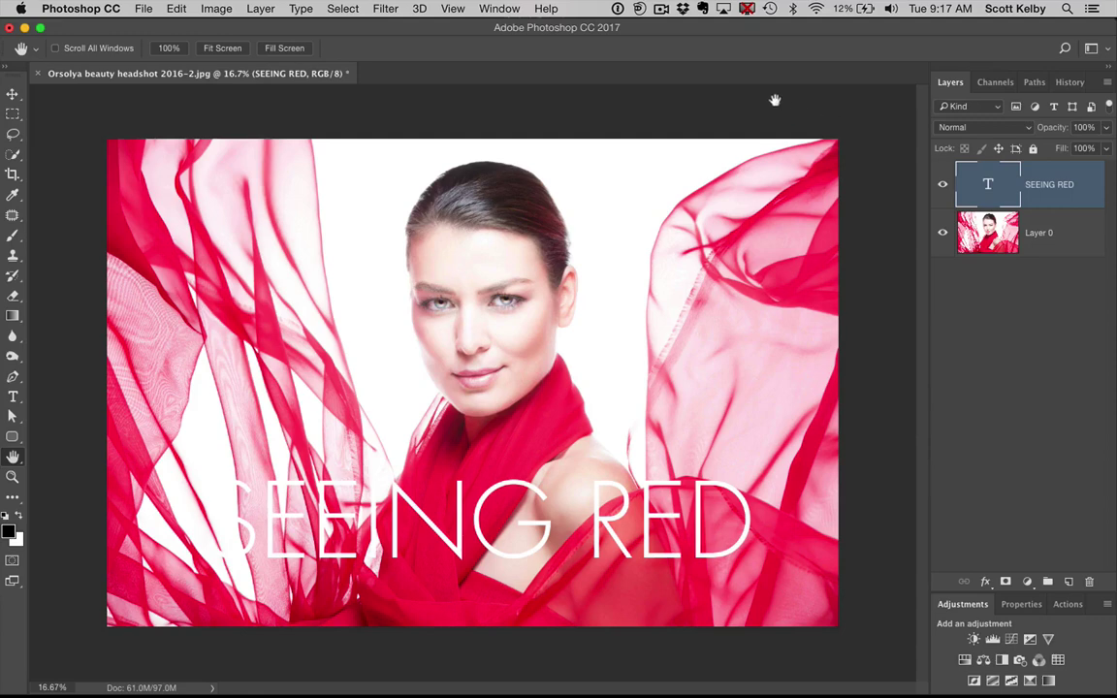
right_click(632, 111)
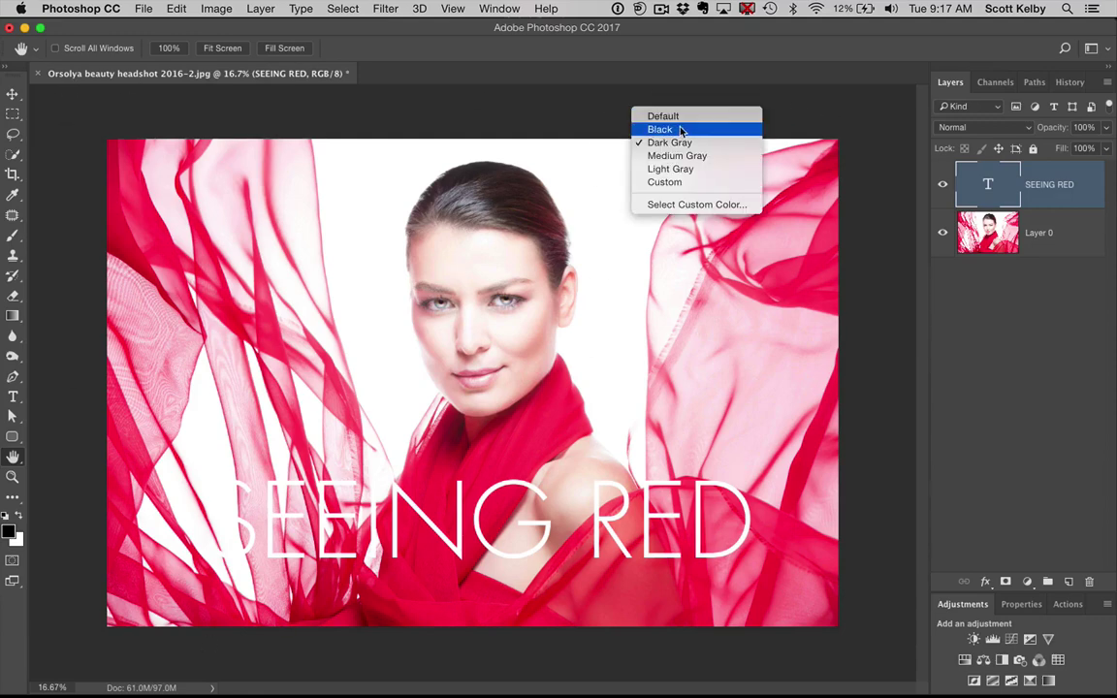
click(674, 129)
right_click(645, 112)
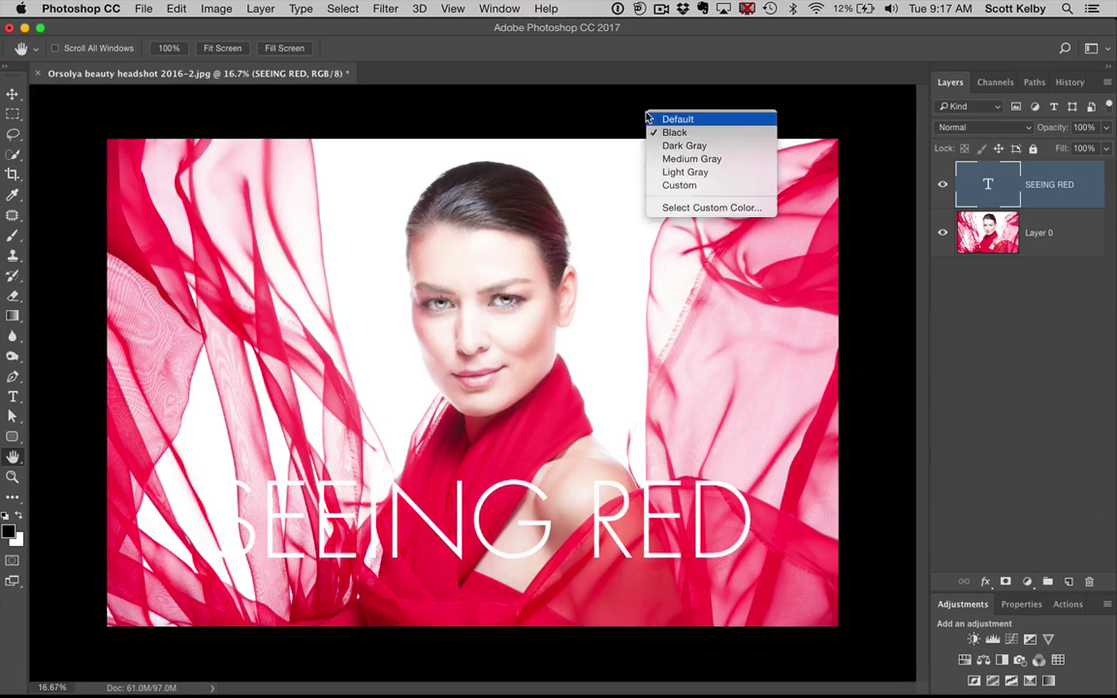
click(684, 160)
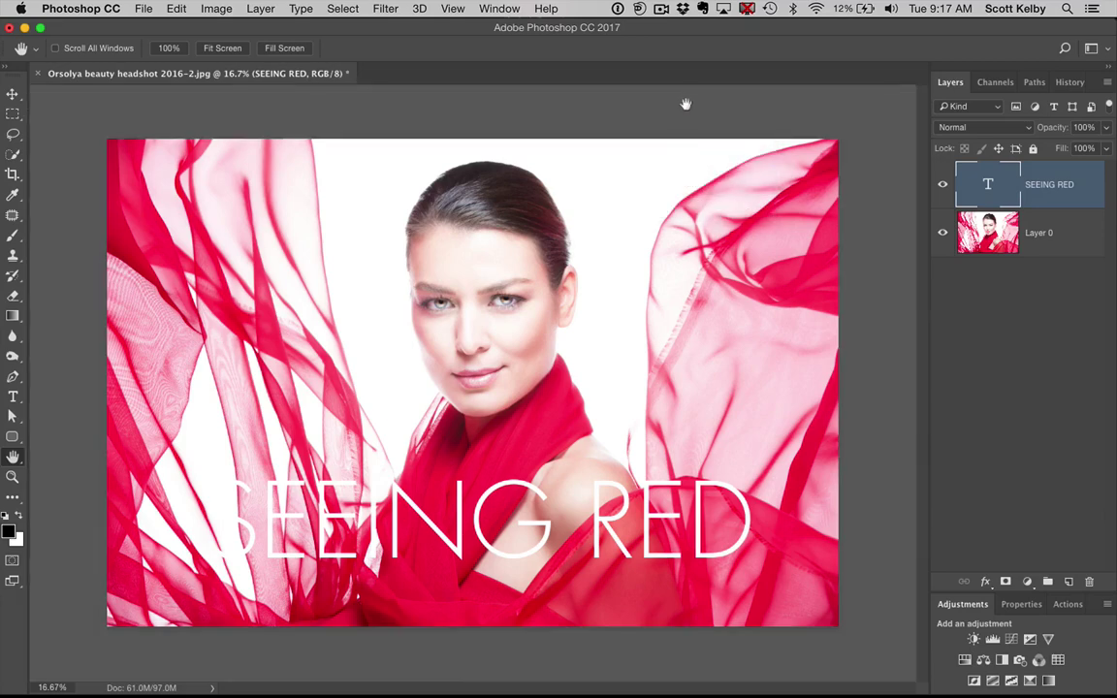
right_click(684, 107)
click(696, 134)
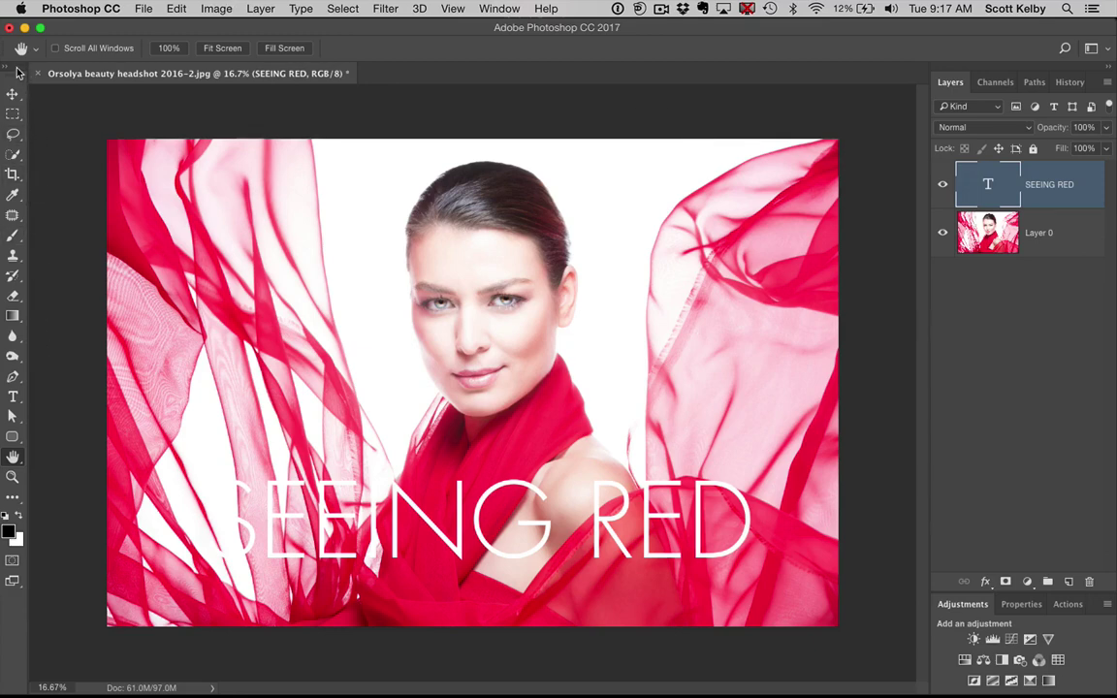
drag(17, 69, 287, 100)
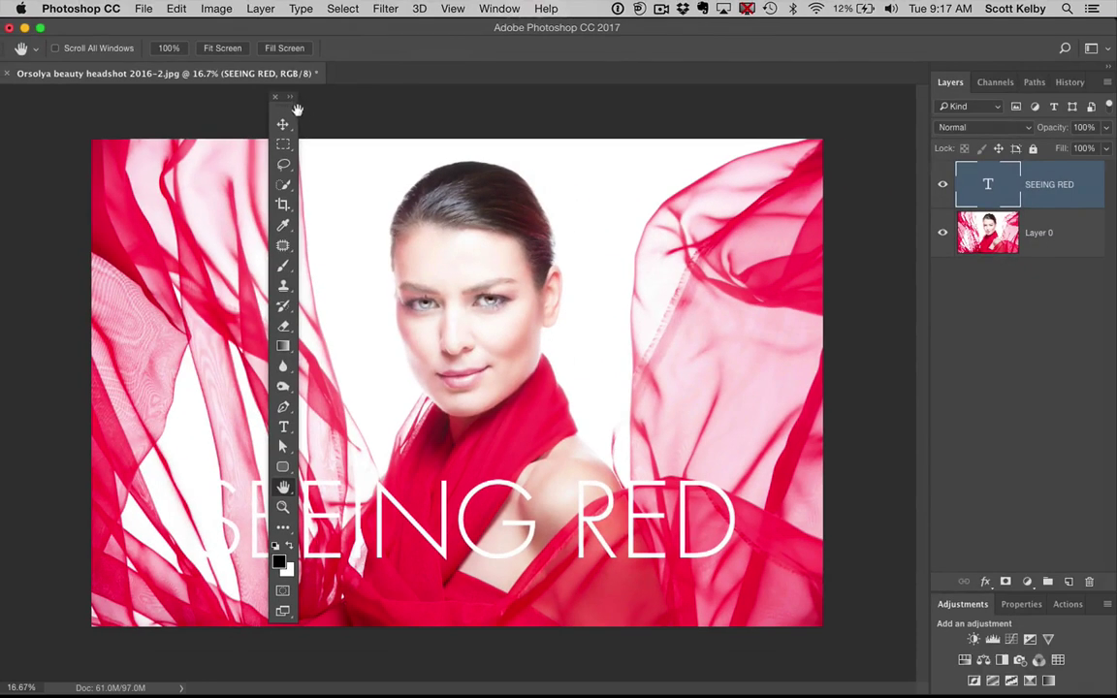
click(291, 99)
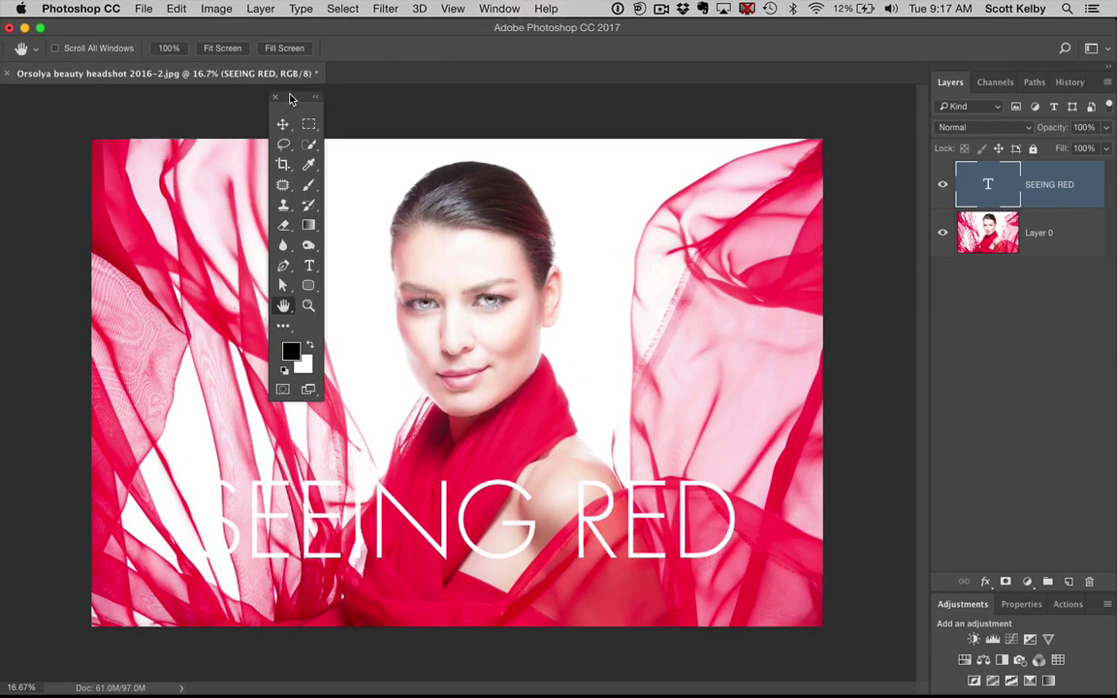
drag(289, 98, 101, 170)
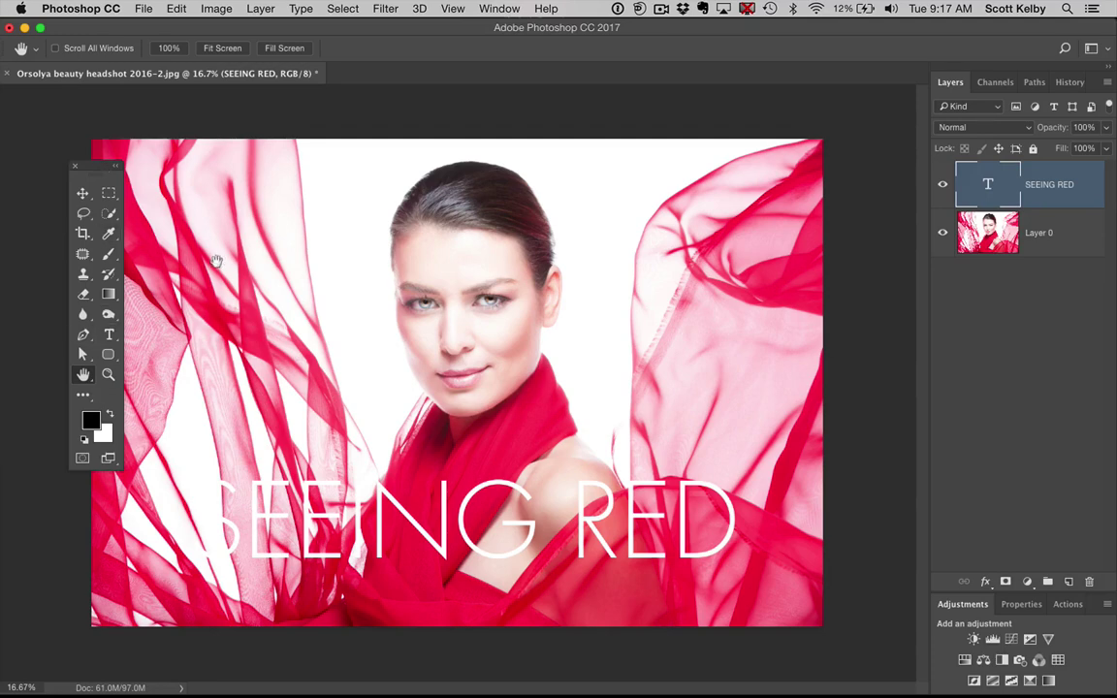
click(117, 168)
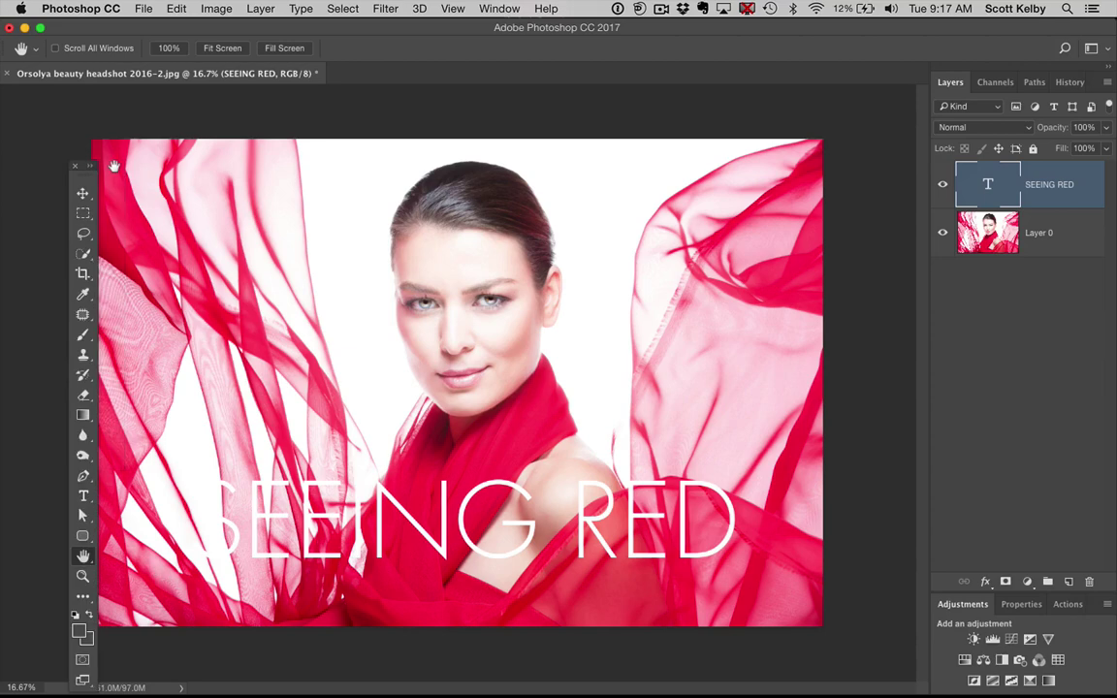
drag(82, 166, 4, 110)
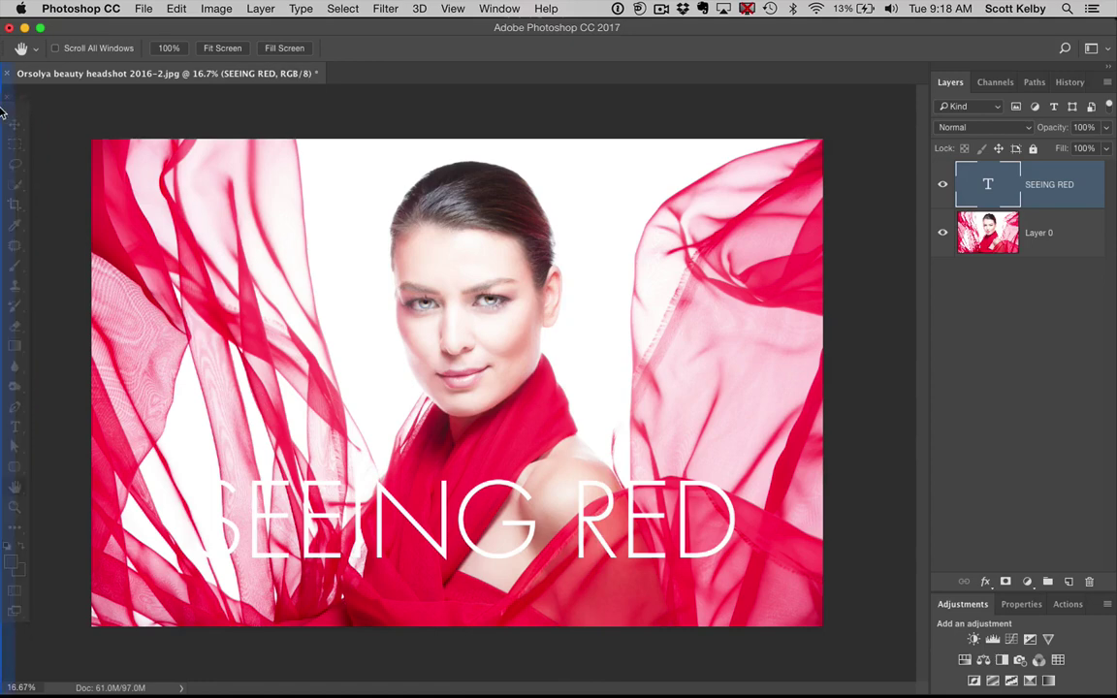